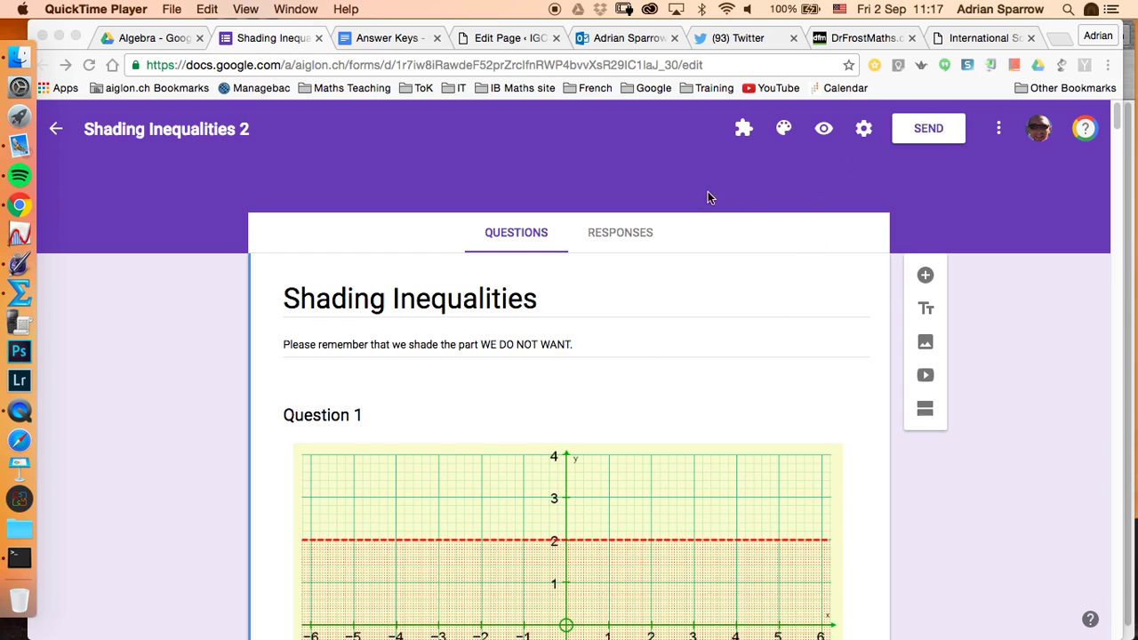
Turn the Shading Inequalities 2 form into a quiz in its settings and save the change.
click(865, 134)
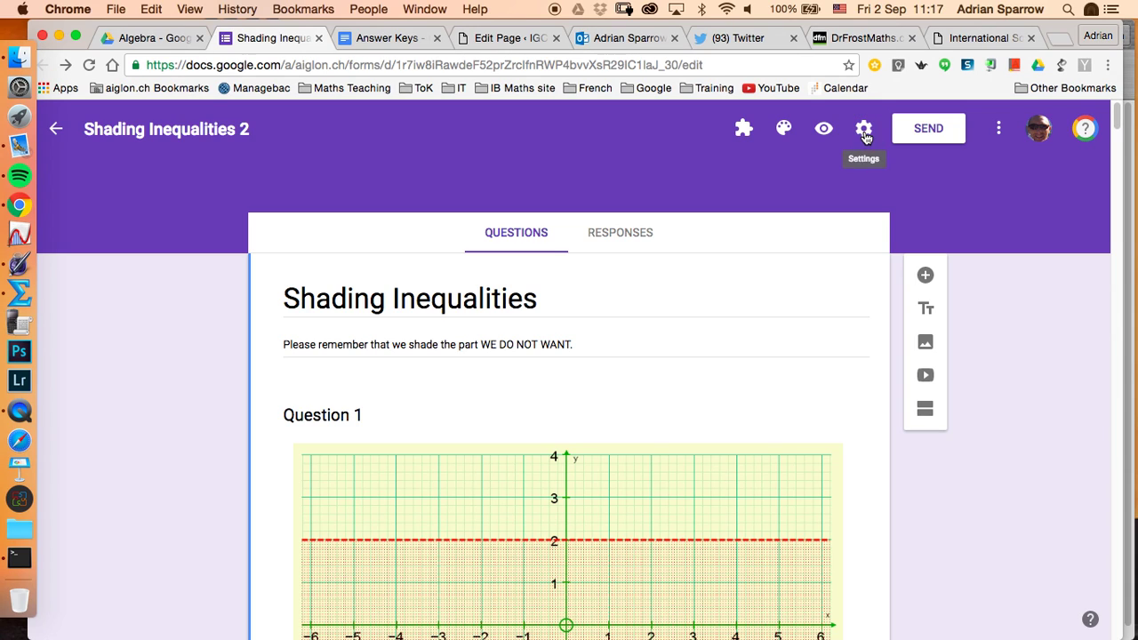
click(863, 132)
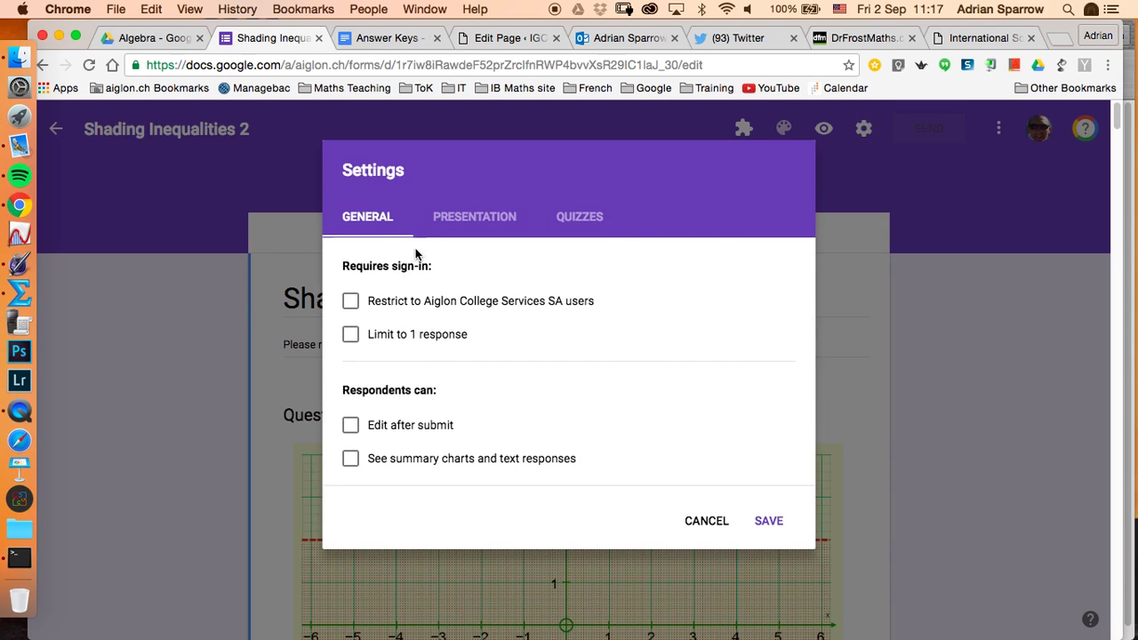
click(584, 219)
click(365, 265)
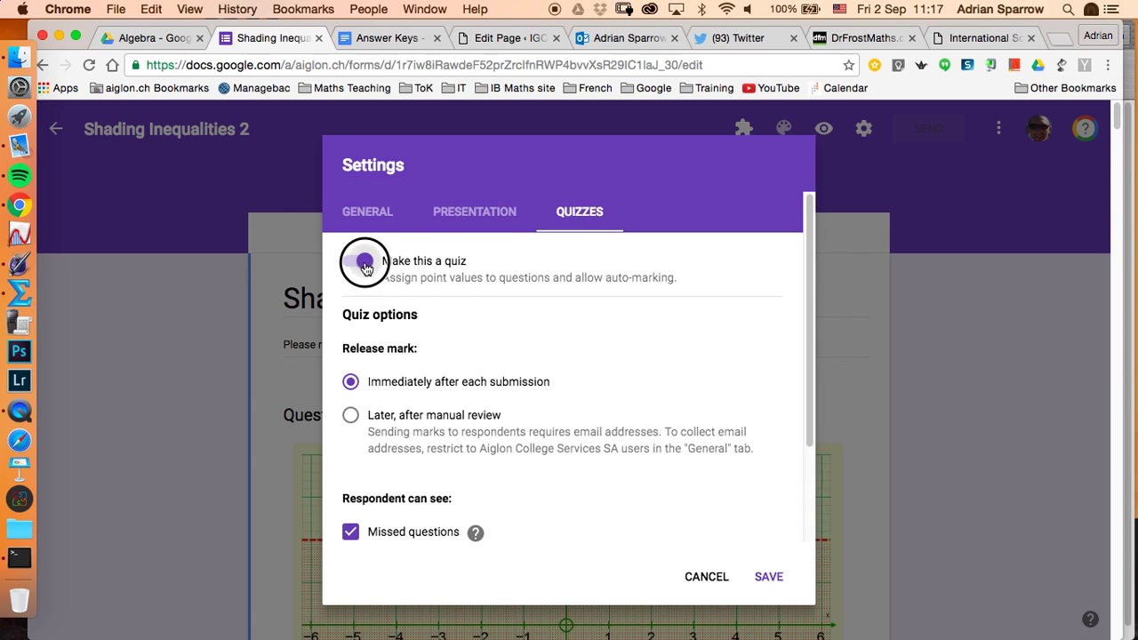
click(365, 265)
click(365, 265)
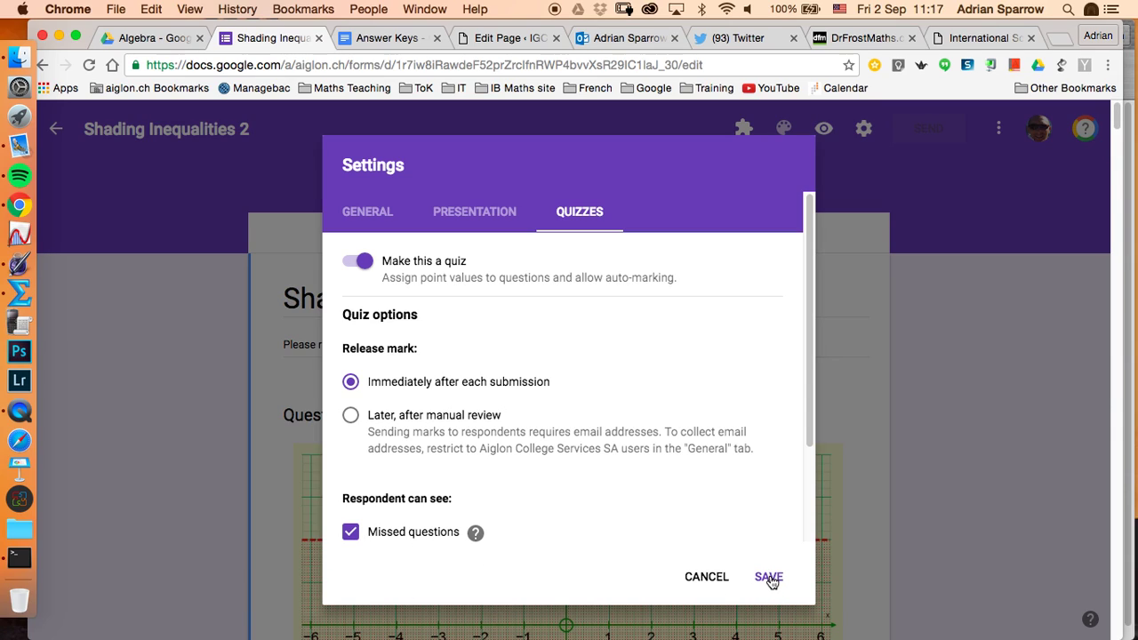
click(769, 579)
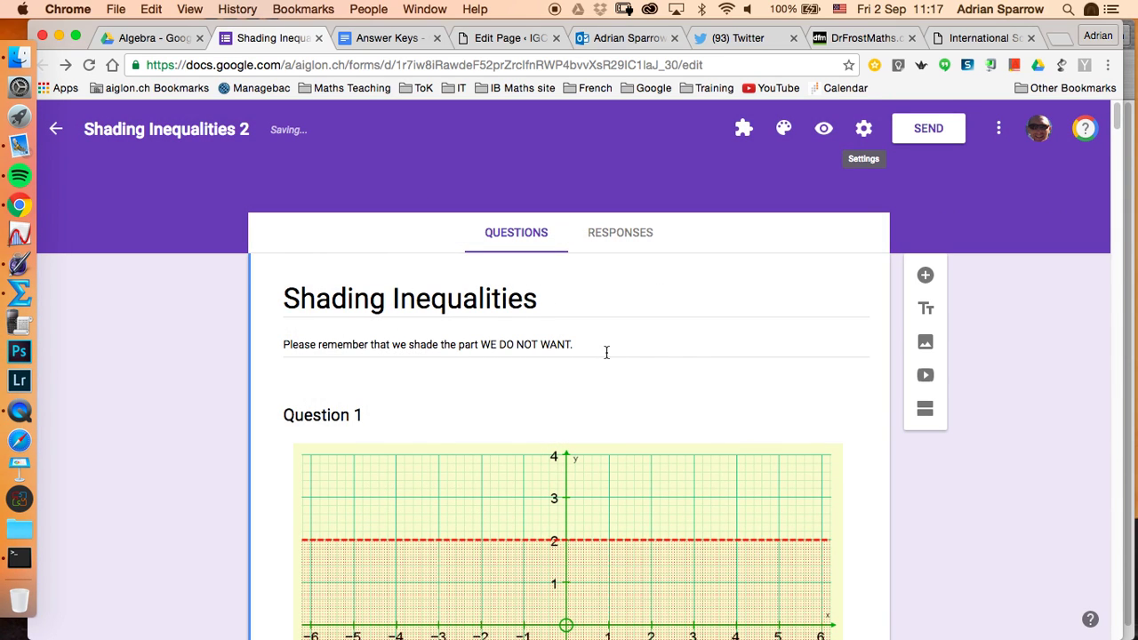
Examine Question 1's graph, the image listing the possible inequalities, and the answer choices A to D.
scroll(638, 373, down, 2)
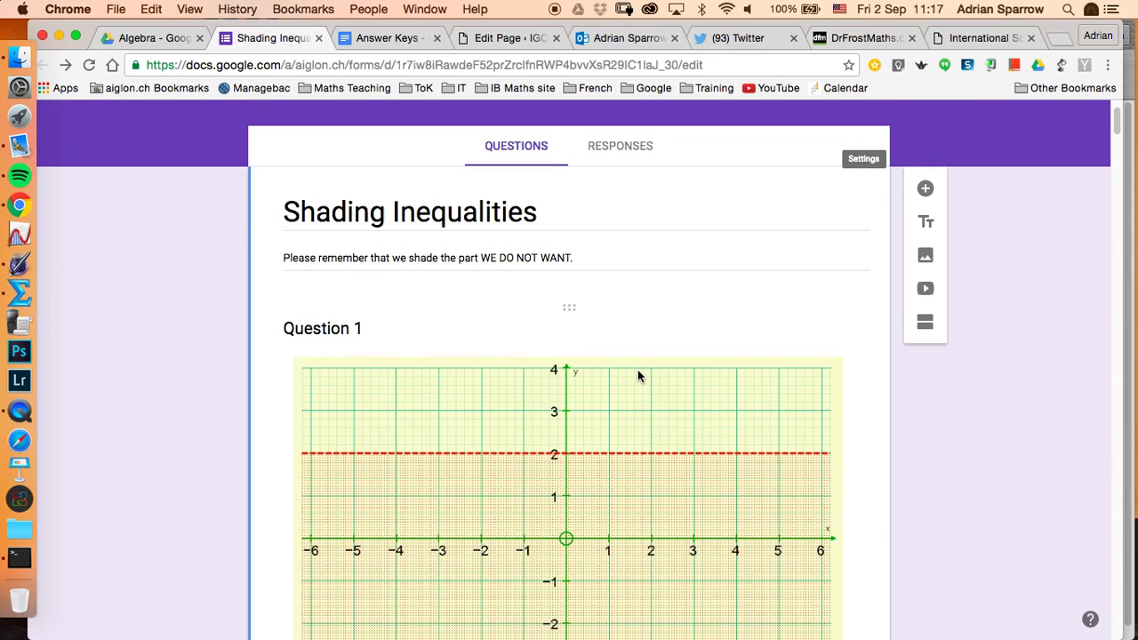
scroll(637, 376, up, 2)
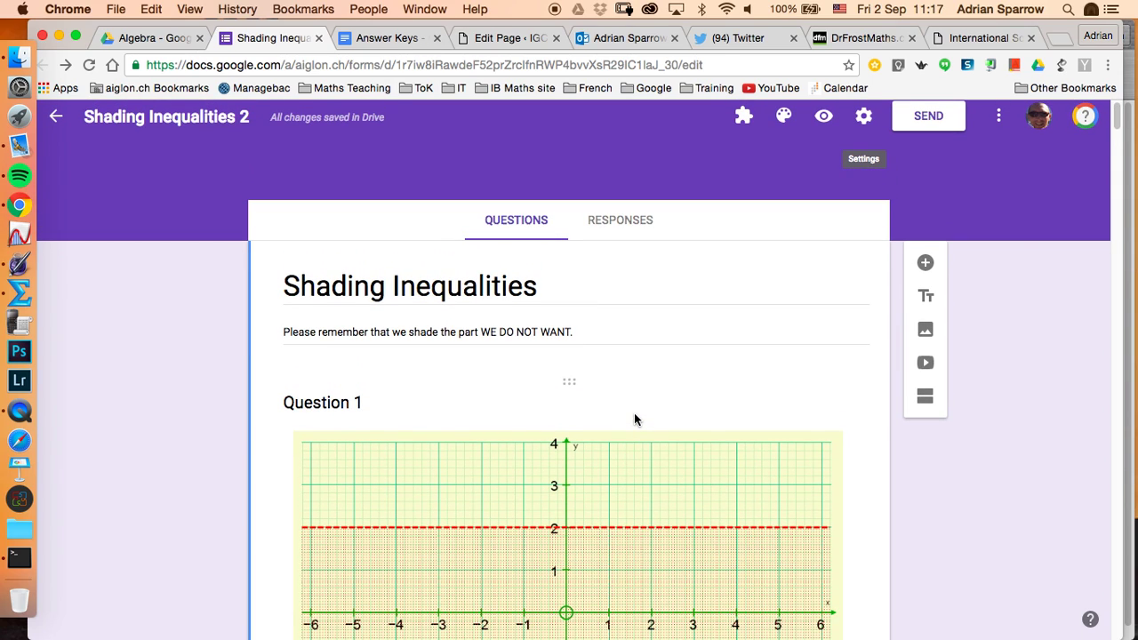
scroll(635, 418, down, 1)
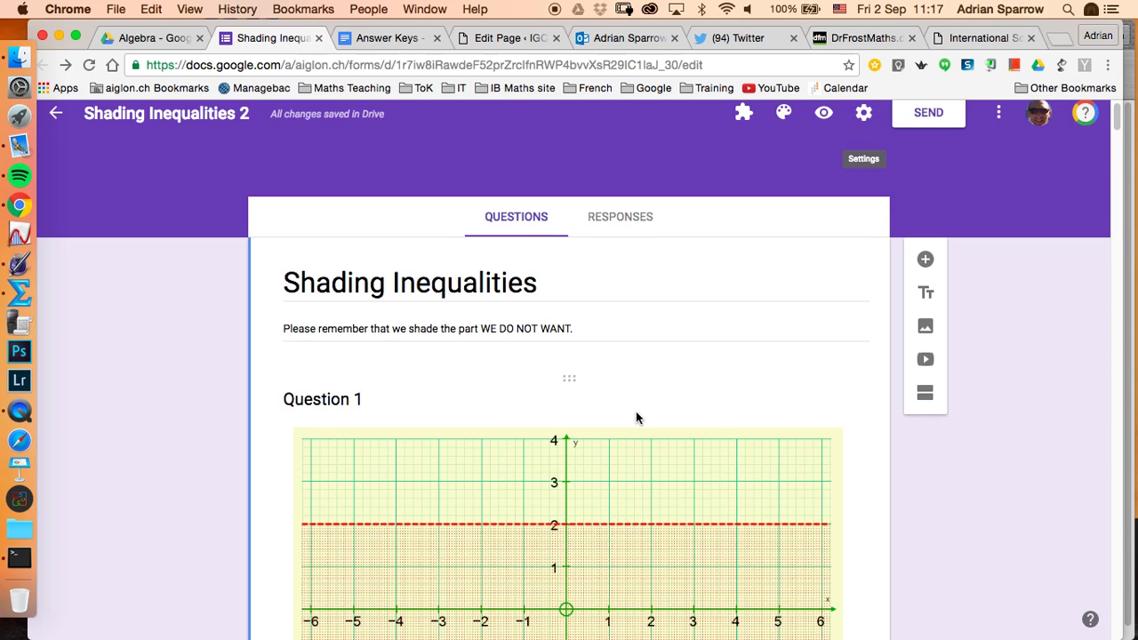
scroll(635, 417, down, 5)
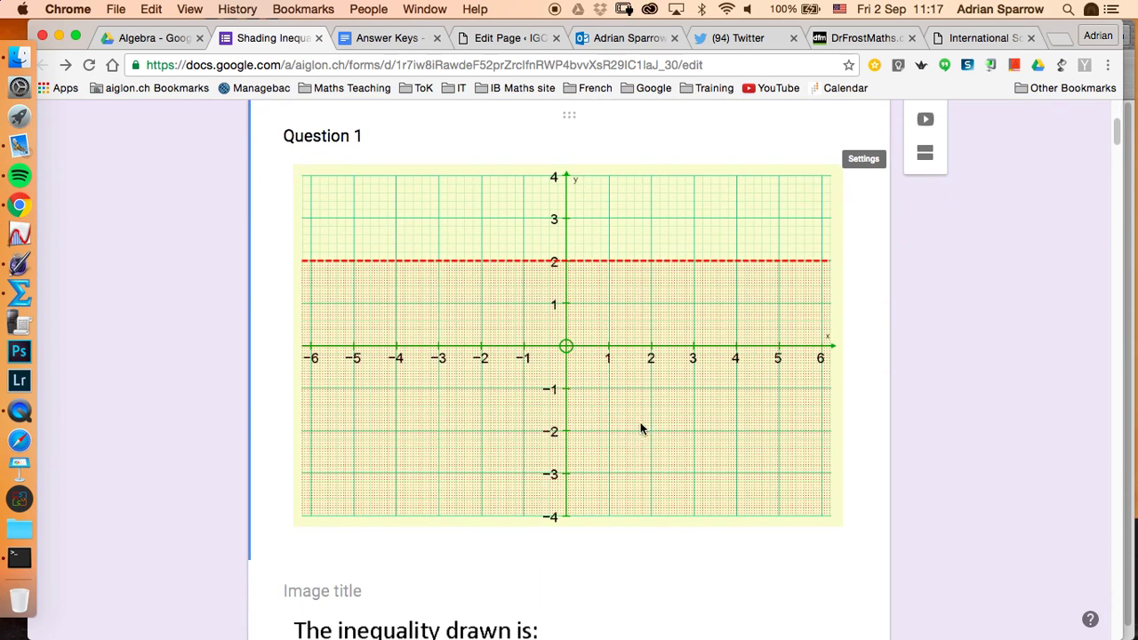
scroll(641, 429, down, 5)
scroll(655, 394, up, 4)
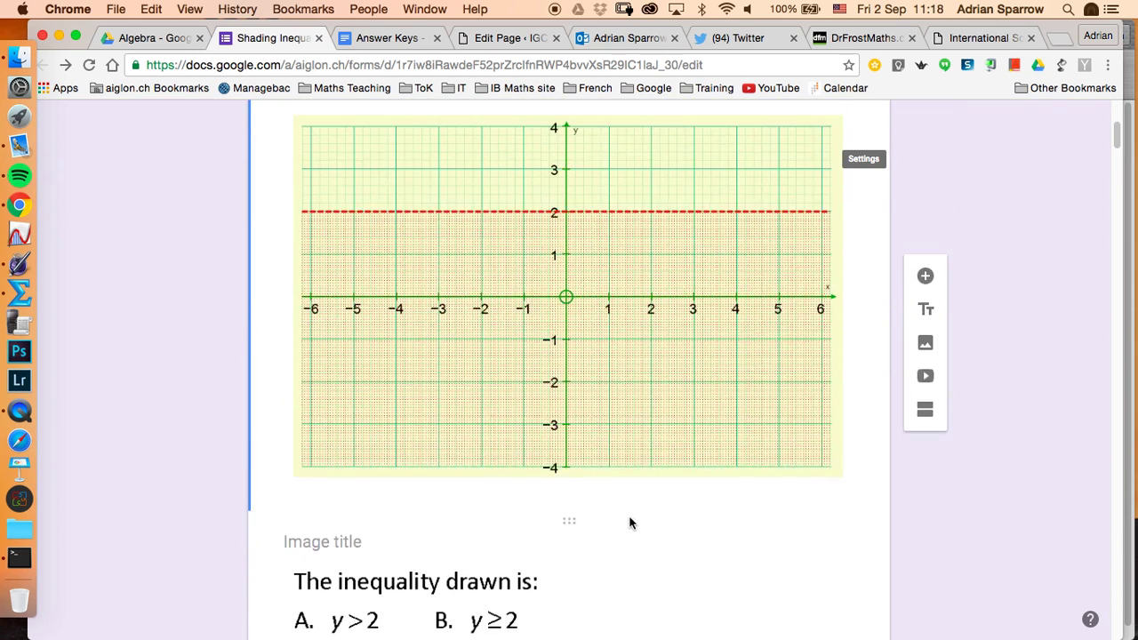
scroll(649, 489, up, 3)
scroll(671, 404, down, 5)
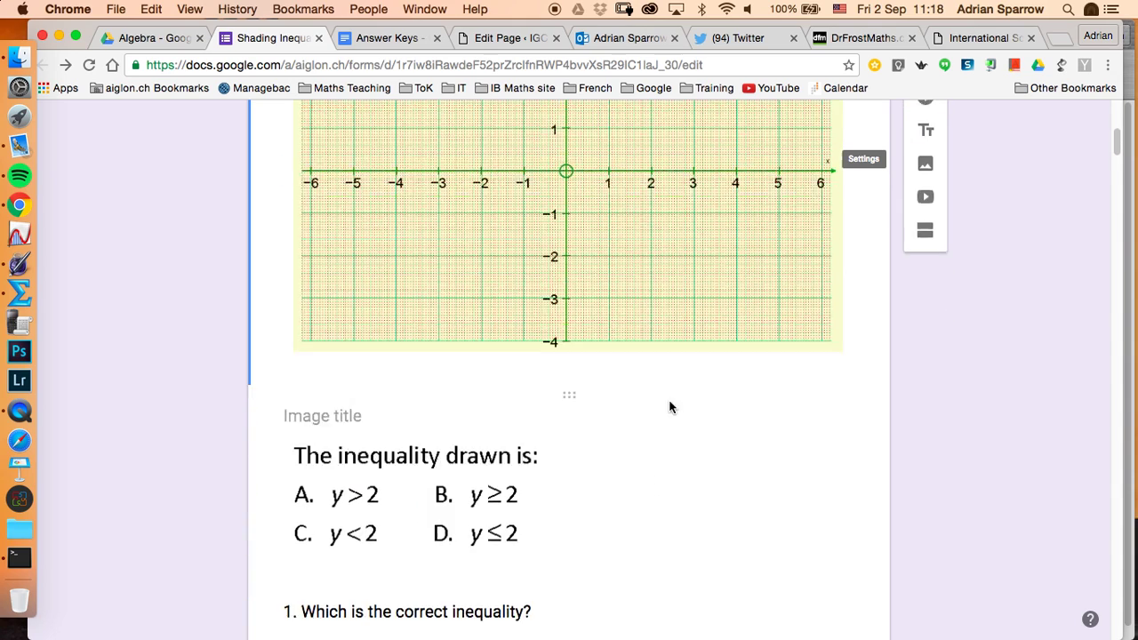
scroll(669, 406, down, 4)
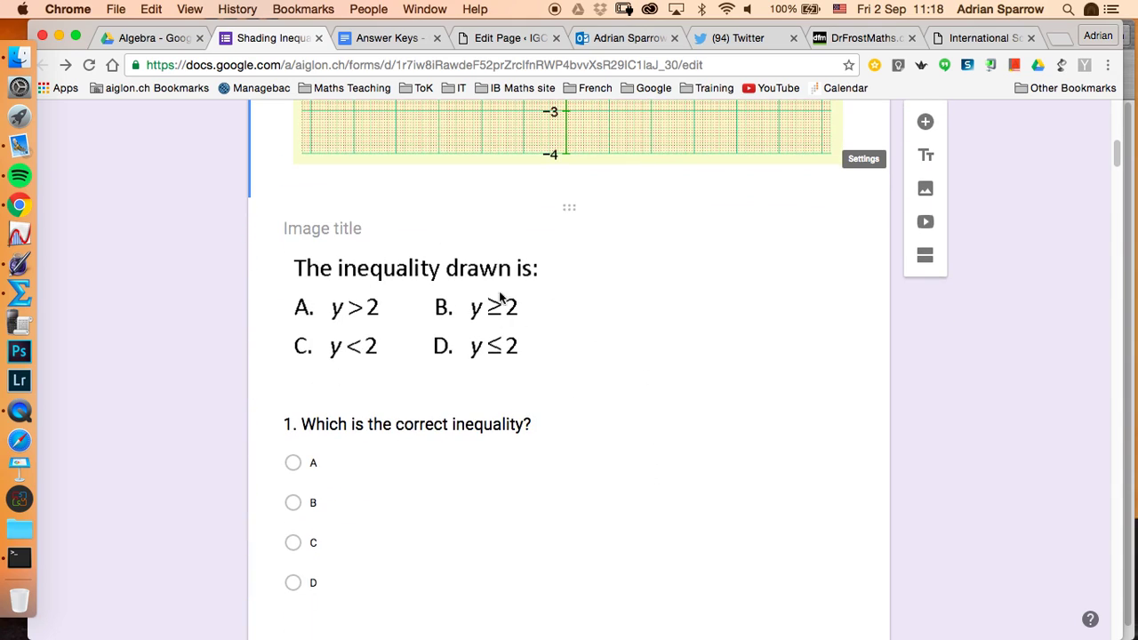
scroll(582, 444, down, 2)
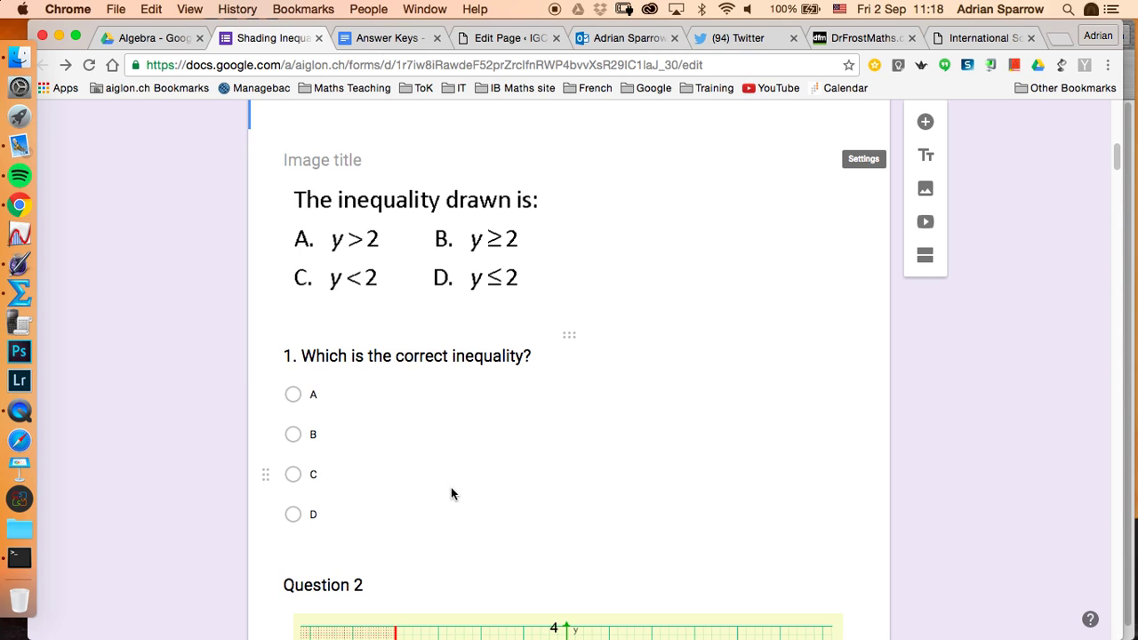
Open the answer key of question 1, "Which is the correct inequality?", and review its correct answer and points.
click(449, 528)
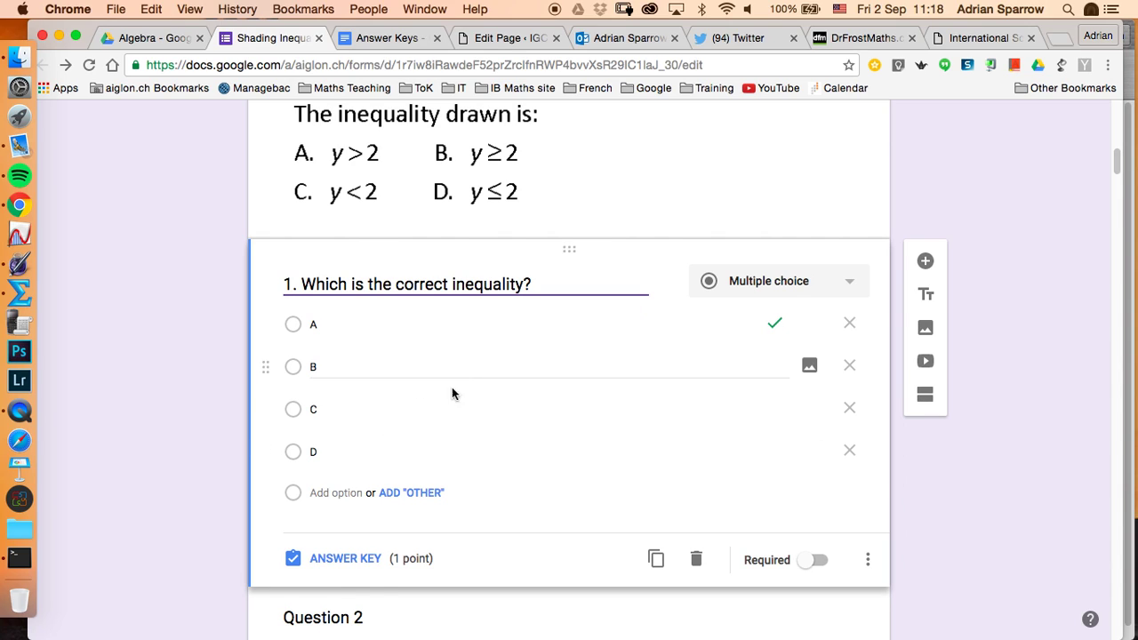
click(364, 560)
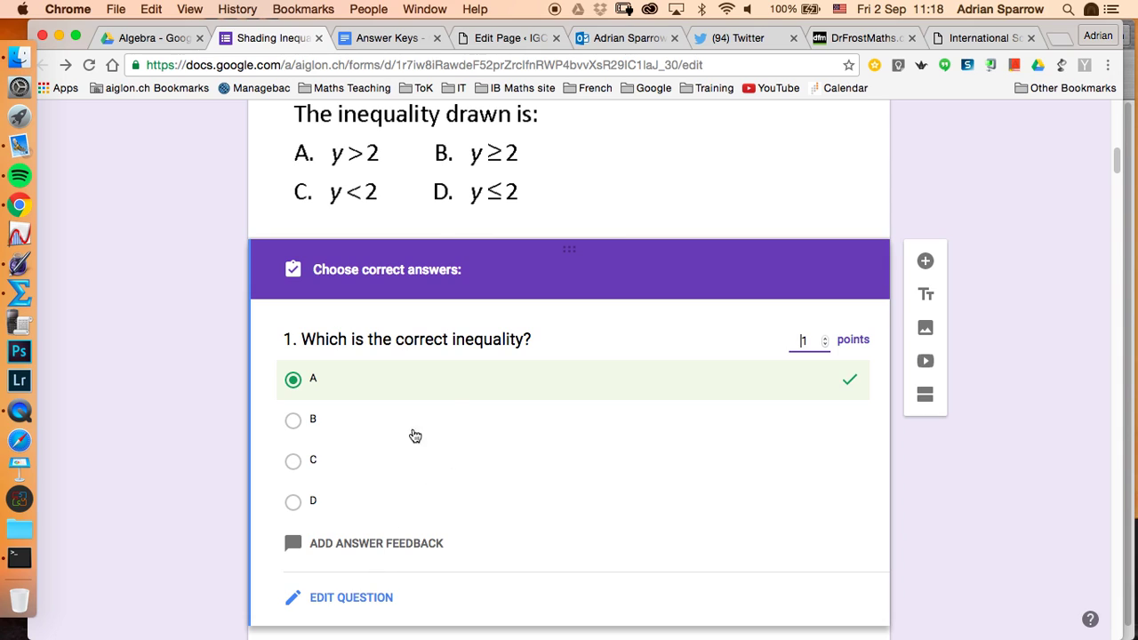
scroll(572, 427, down, 4)
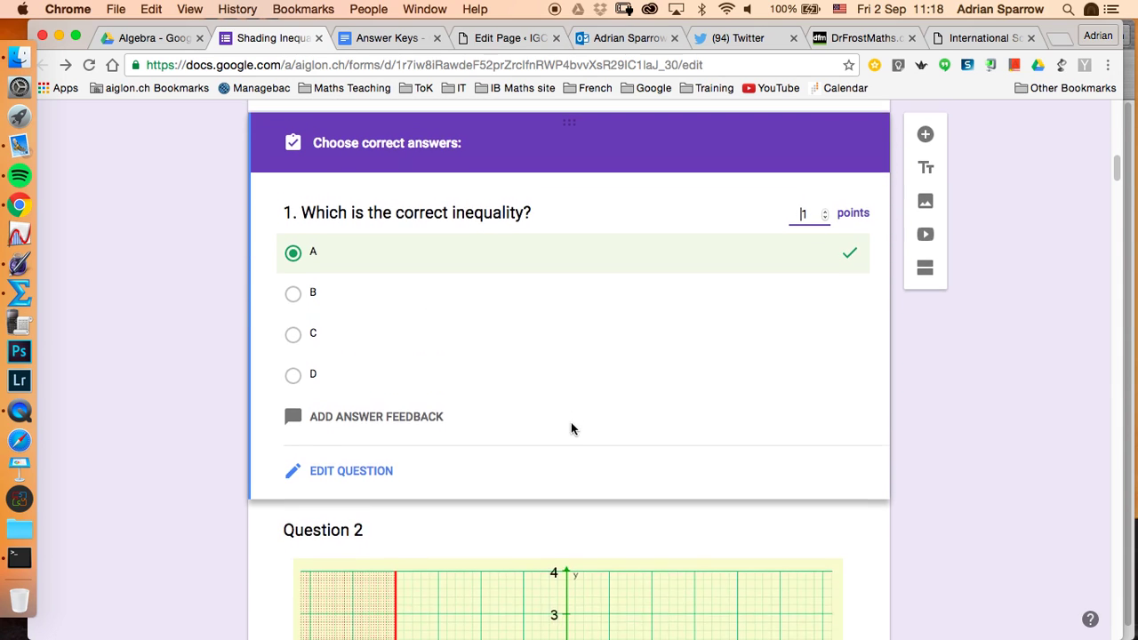
scroll(574, 474, up, 2)
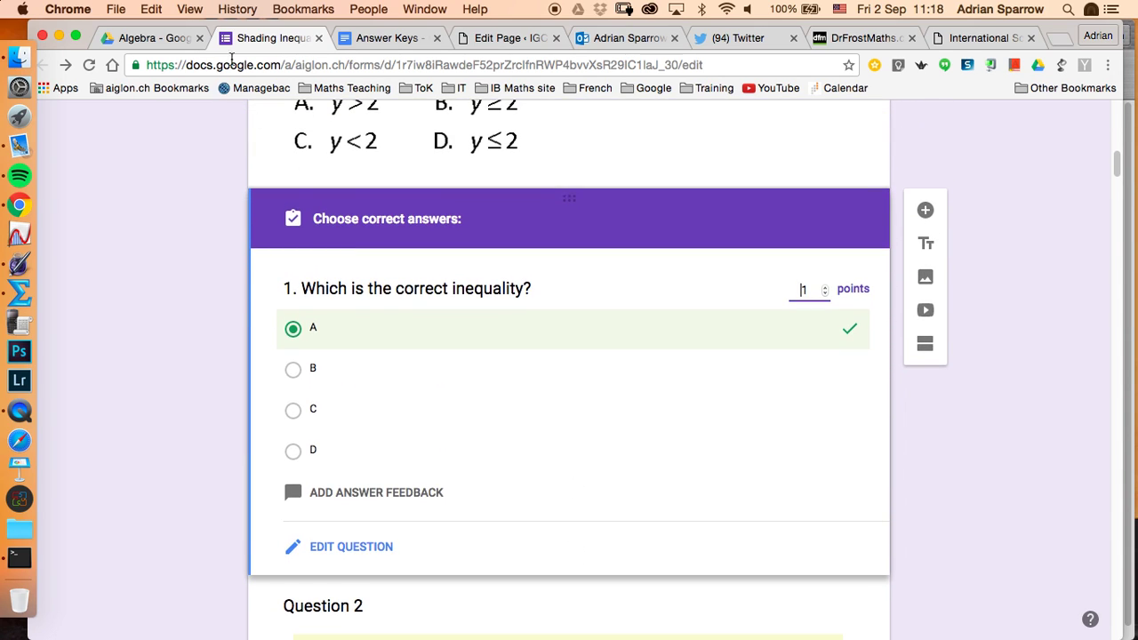
Look through the answer tables in the Answer Keys document, back to Answer Key 1.
click(401, 38)
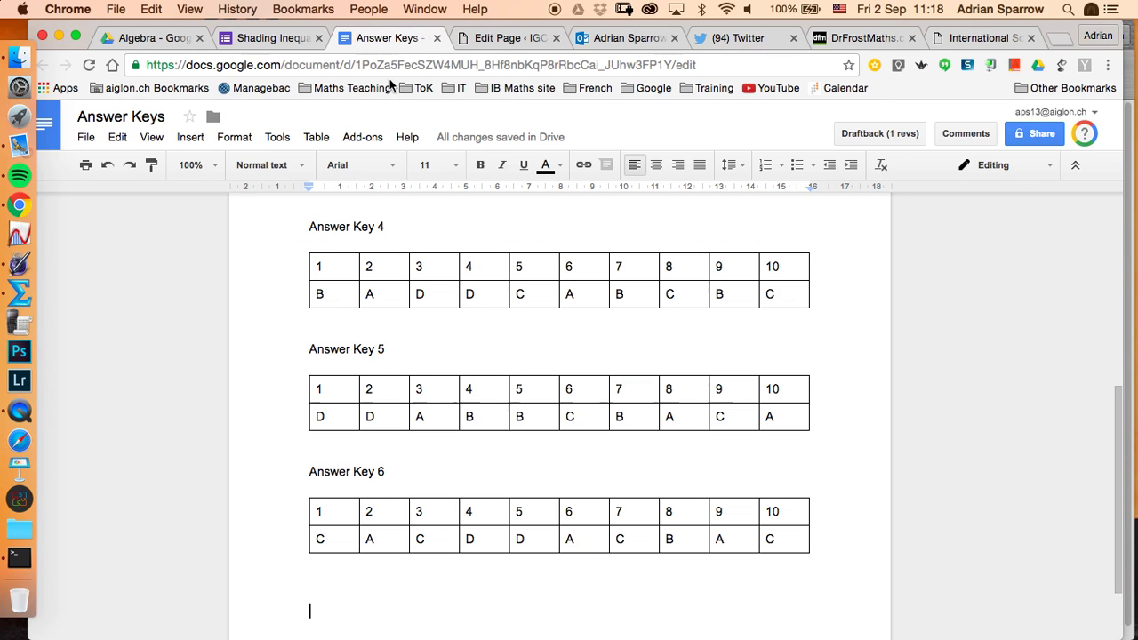
scroll(635, 380, up, 5)
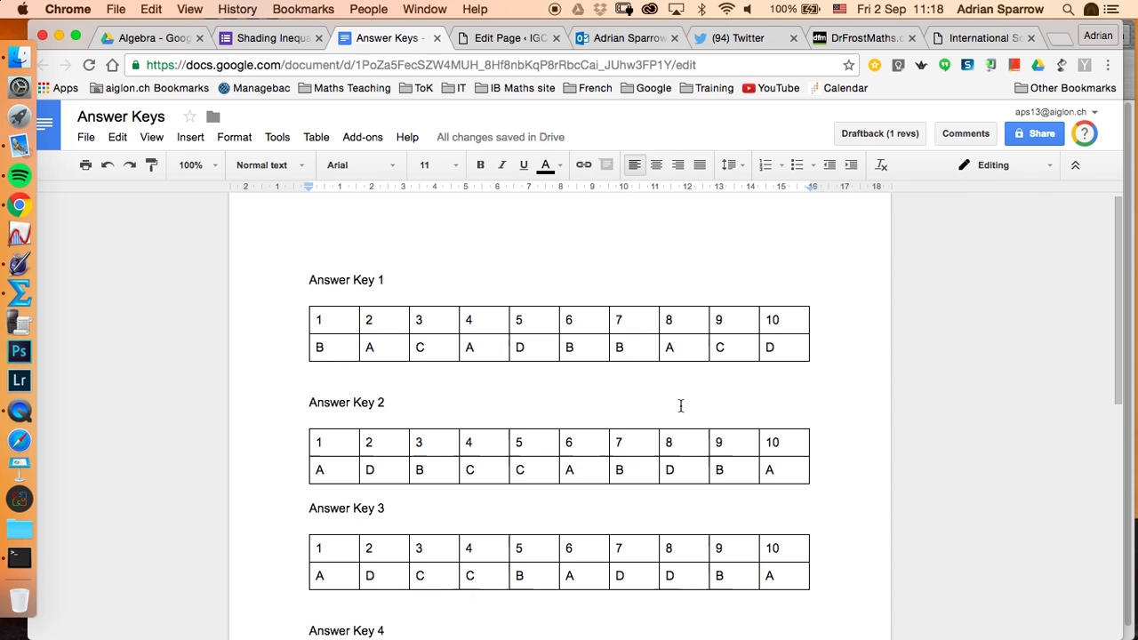
Switch to Google Drive, go to the Public Forms folder and open the Answer Key 1 form to view its questions.
click(153, 39)
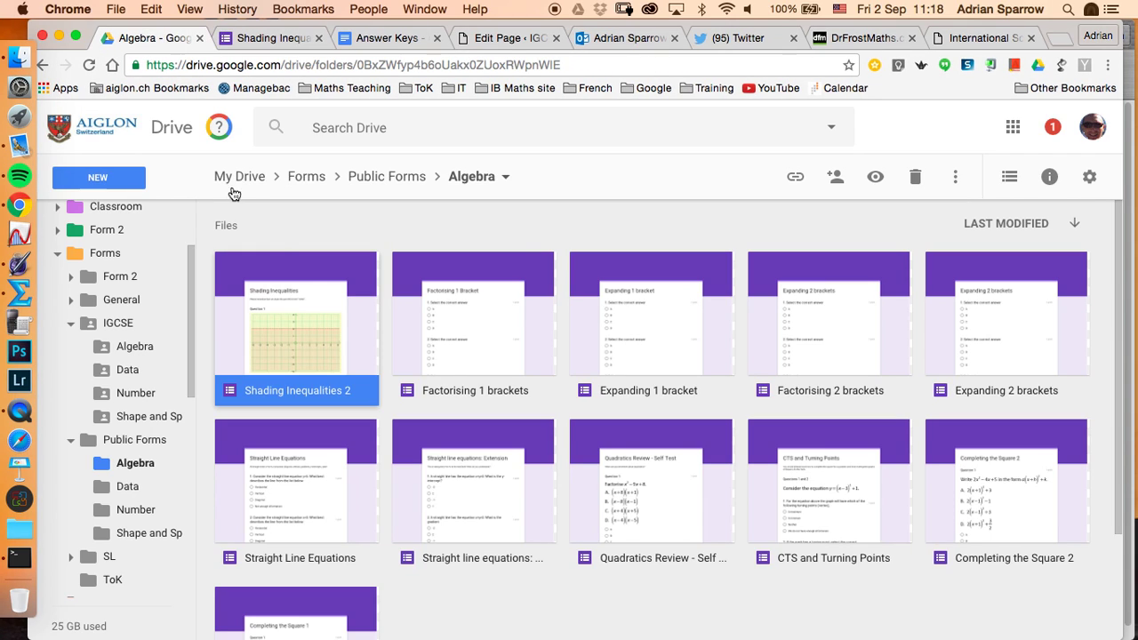
click(396, 179)
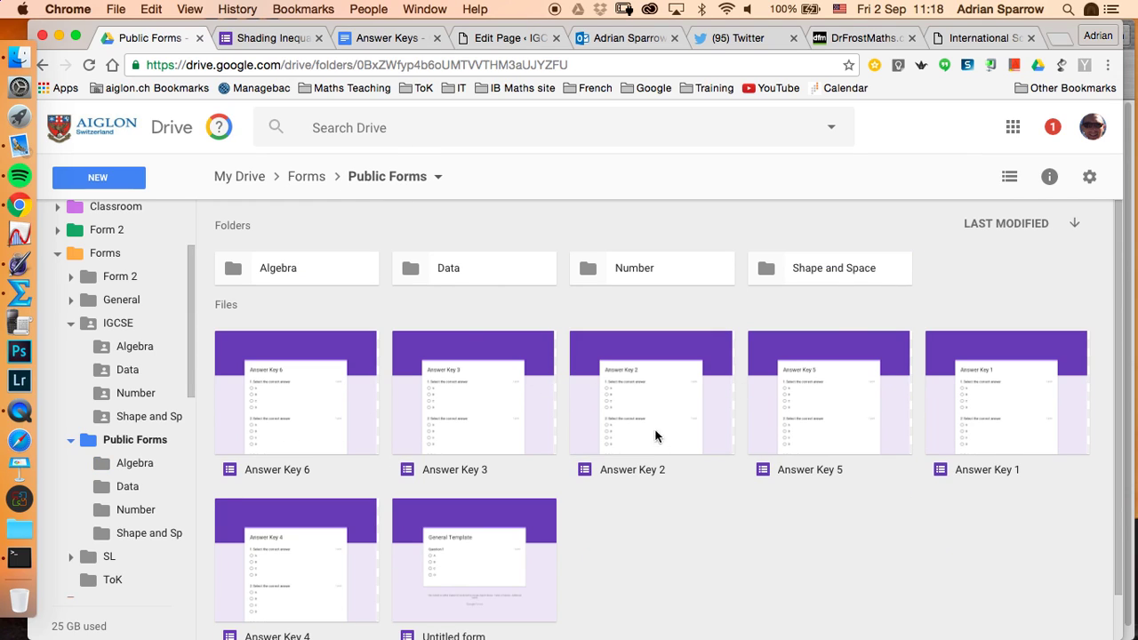
scroll(613, 534, down, 1)
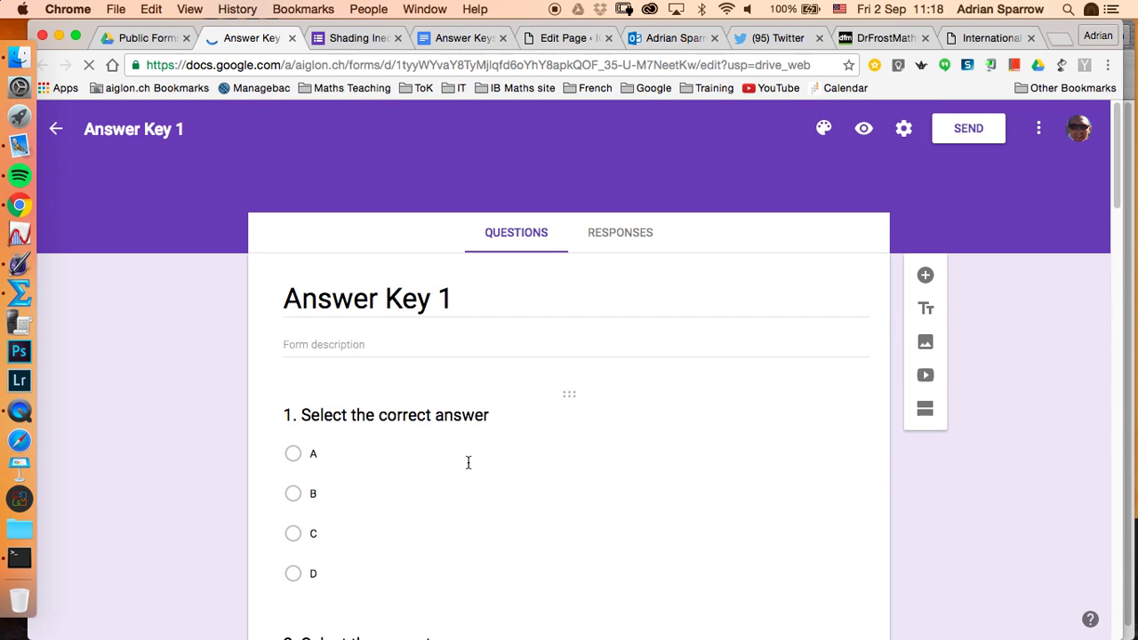
scroll(467, 494, down, 3)
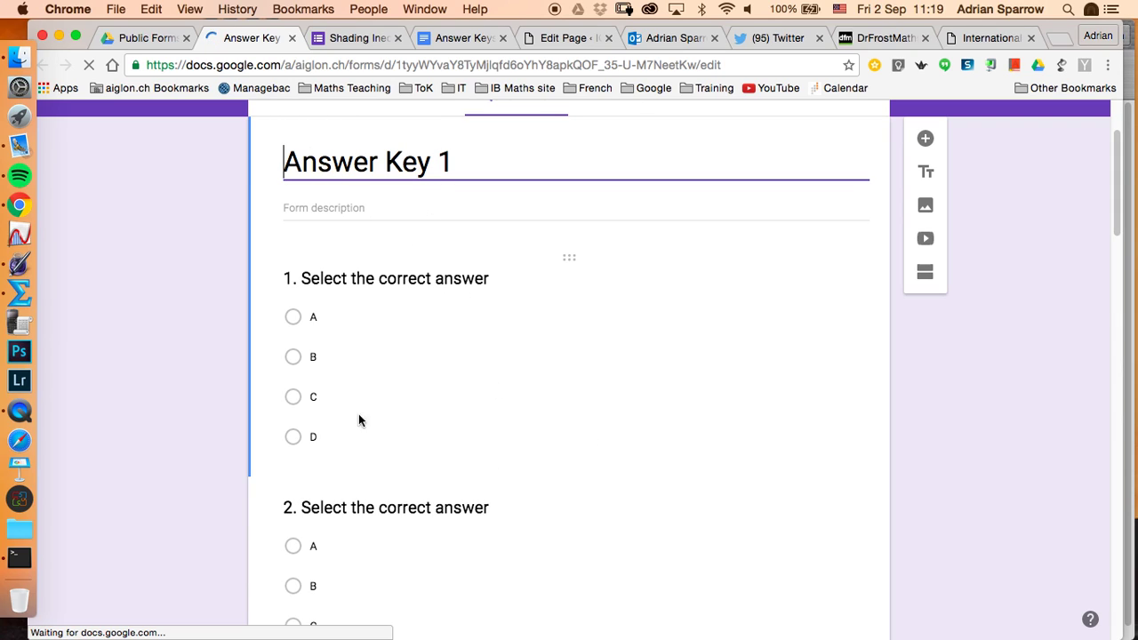
Make a copy of the Answer Key 1 form in the Public Forms folder and rename the copy Example.
click(175, 41)
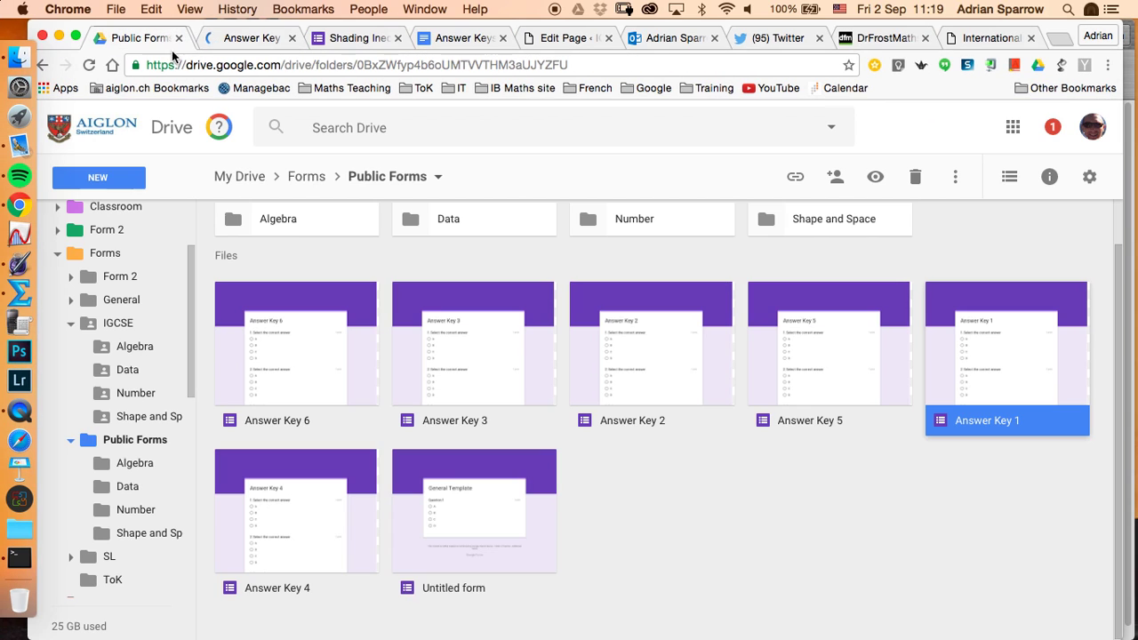
right_click(986, 389)
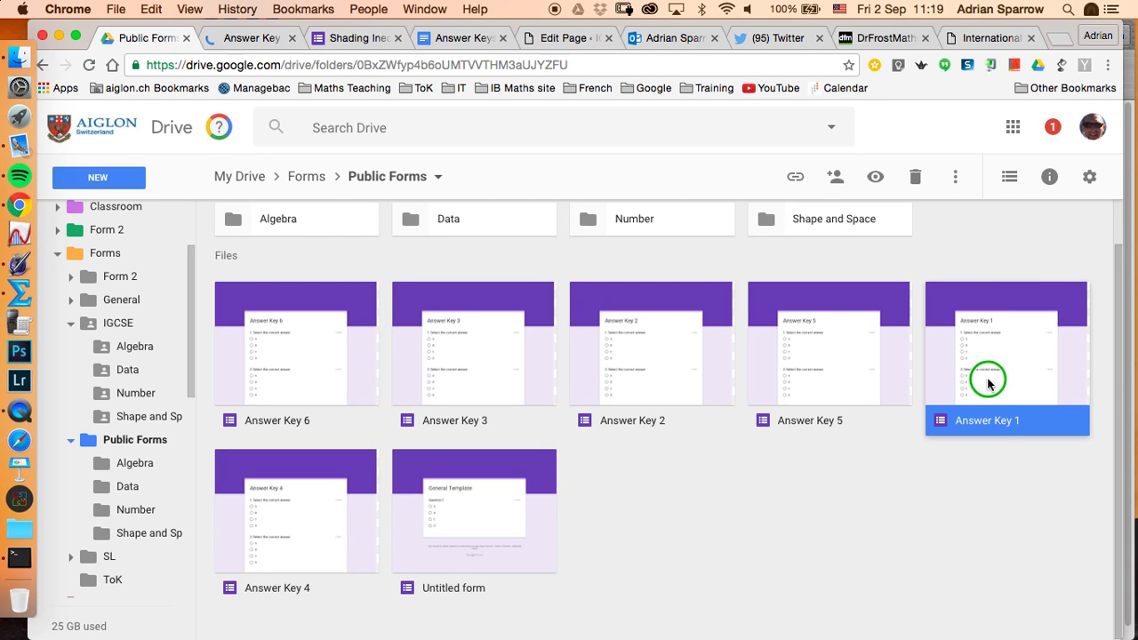
click(912, 576)
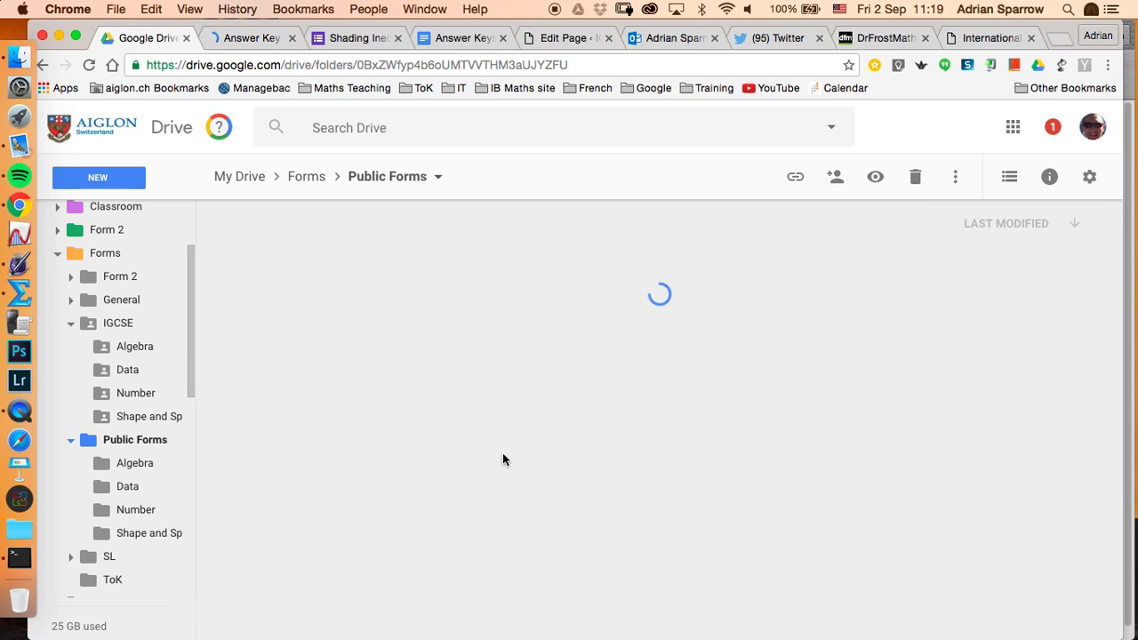
right_click(327, 476)
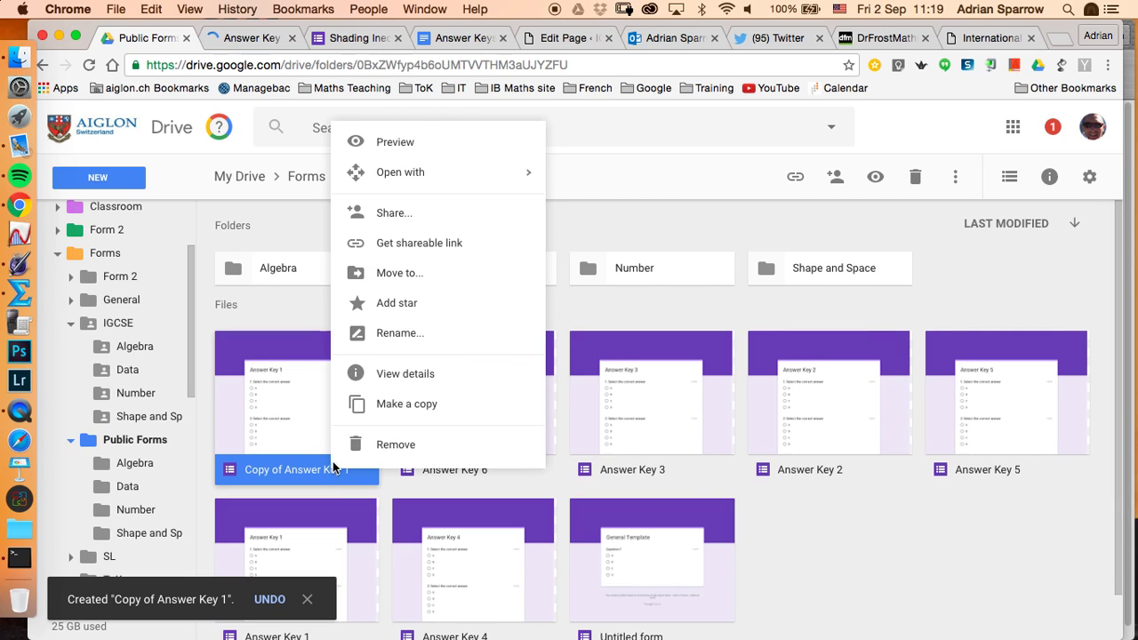
click(414, 334)
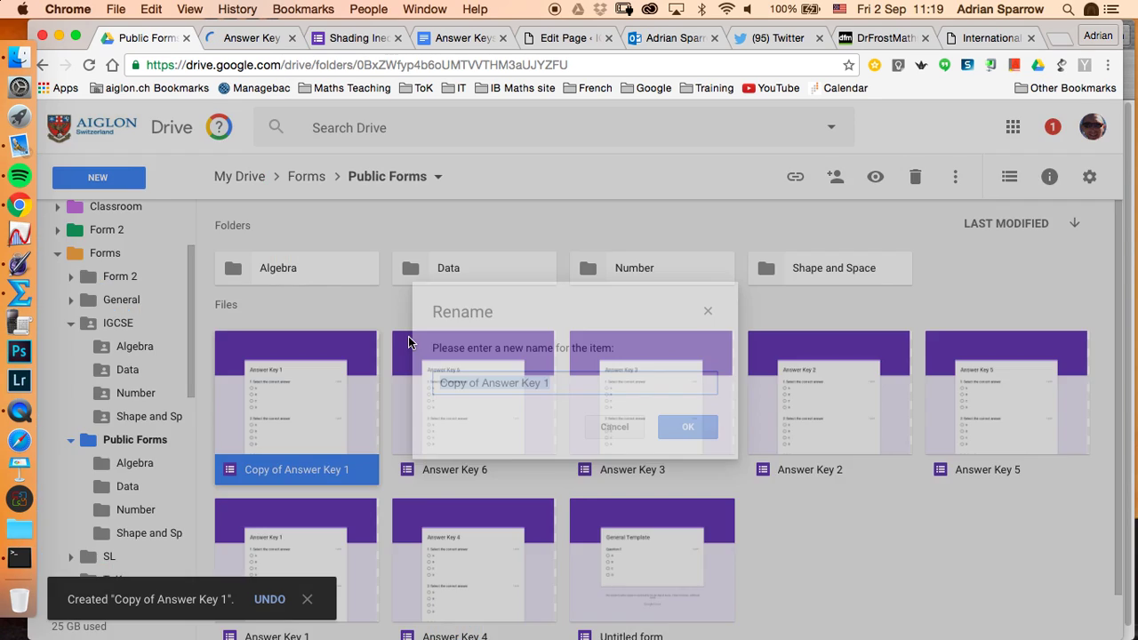
text(Example)
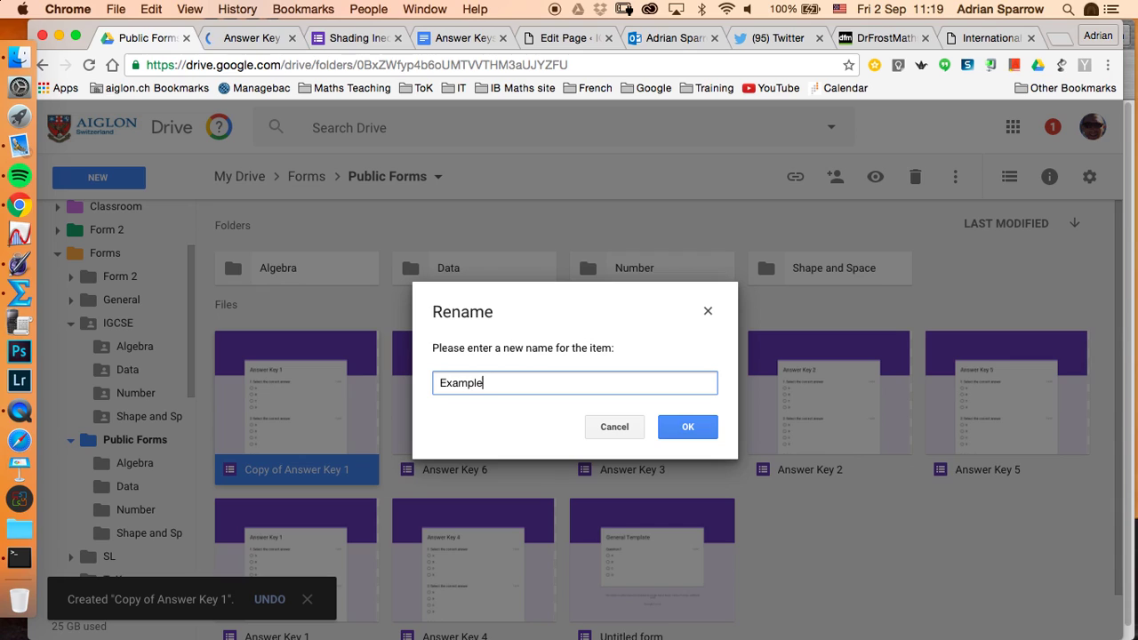
key(Return)
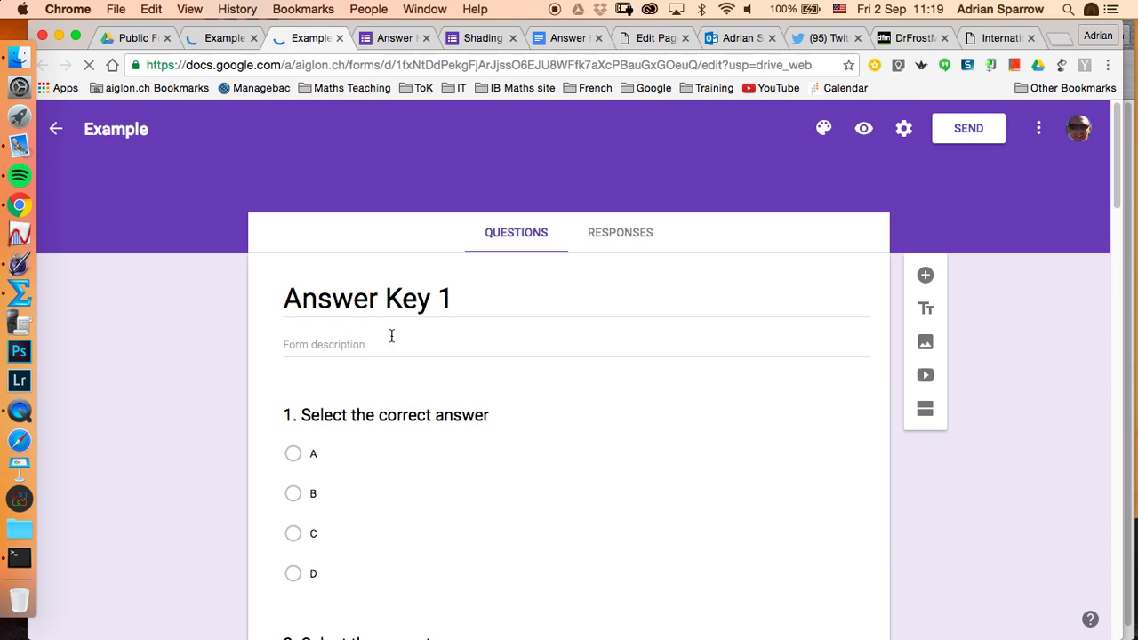
Open the Example form and put its title, Answer Key 1, into editing.
click(458, 300)
click(441, 298)
click(390, 291)
click(460, 298)
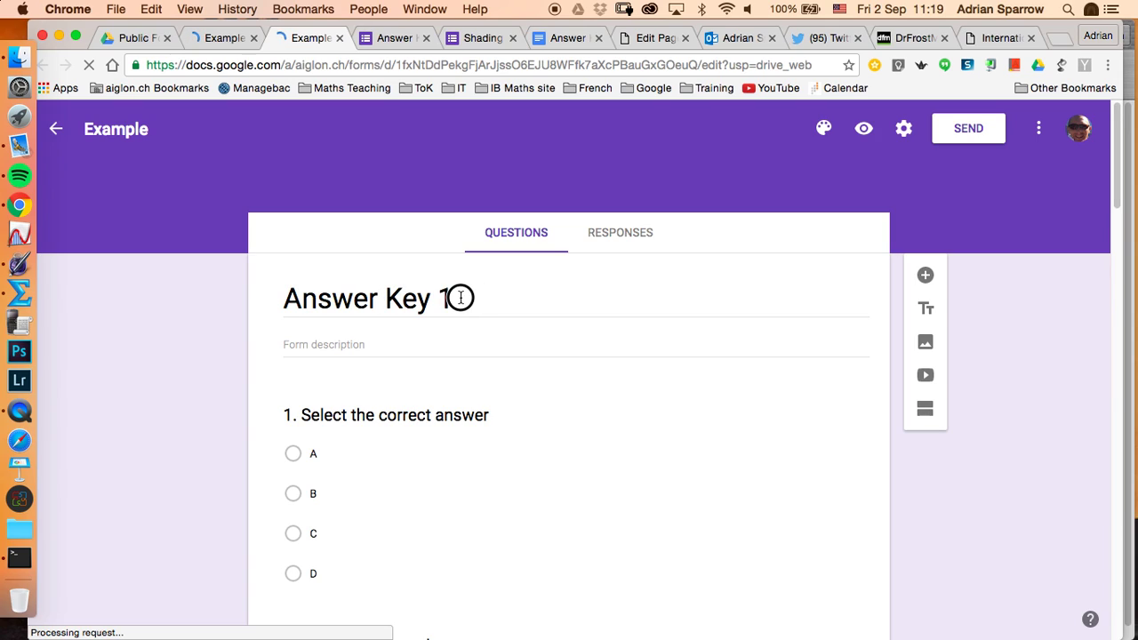
click(459, 295)
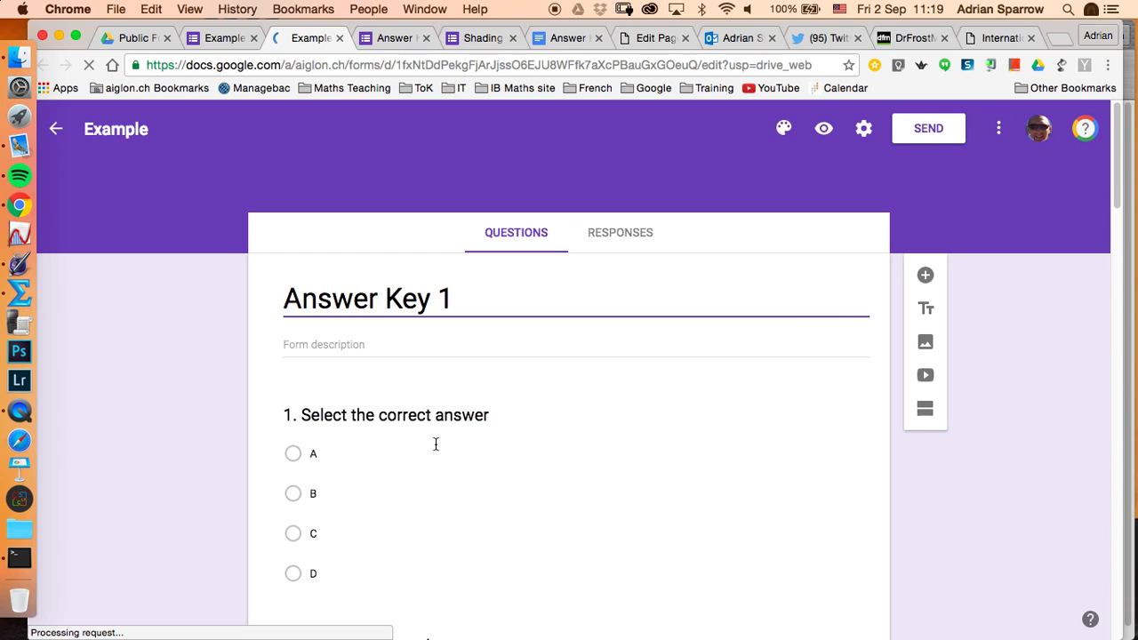
Replace the first question's text with "What is 1+1?", keeping its number 1 in front.
click(381, 489)
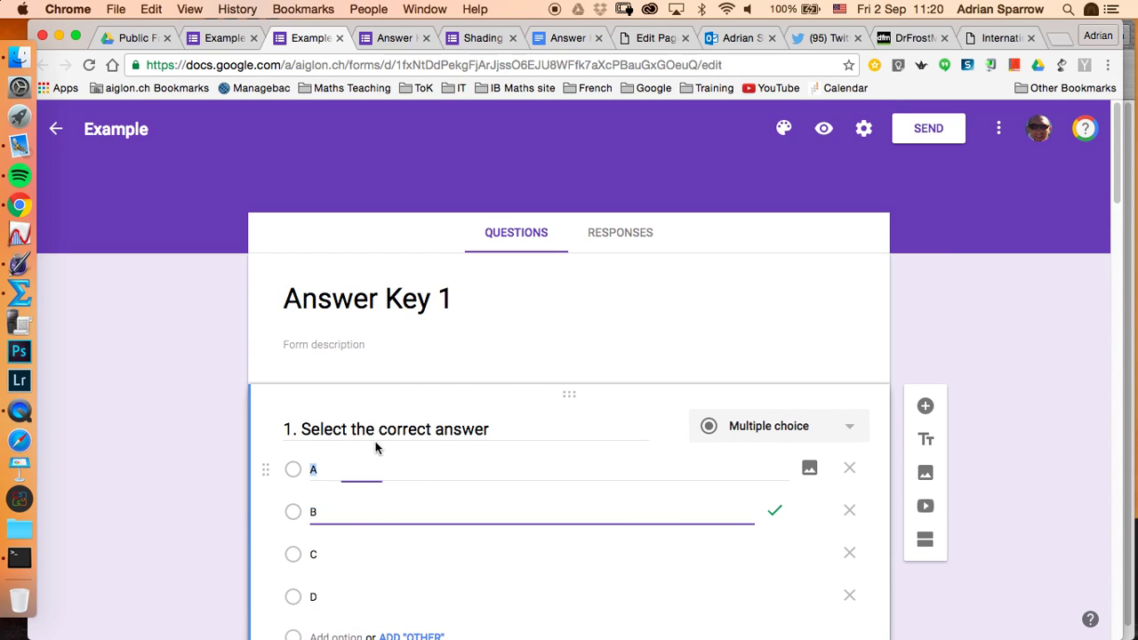
click(427, 429)
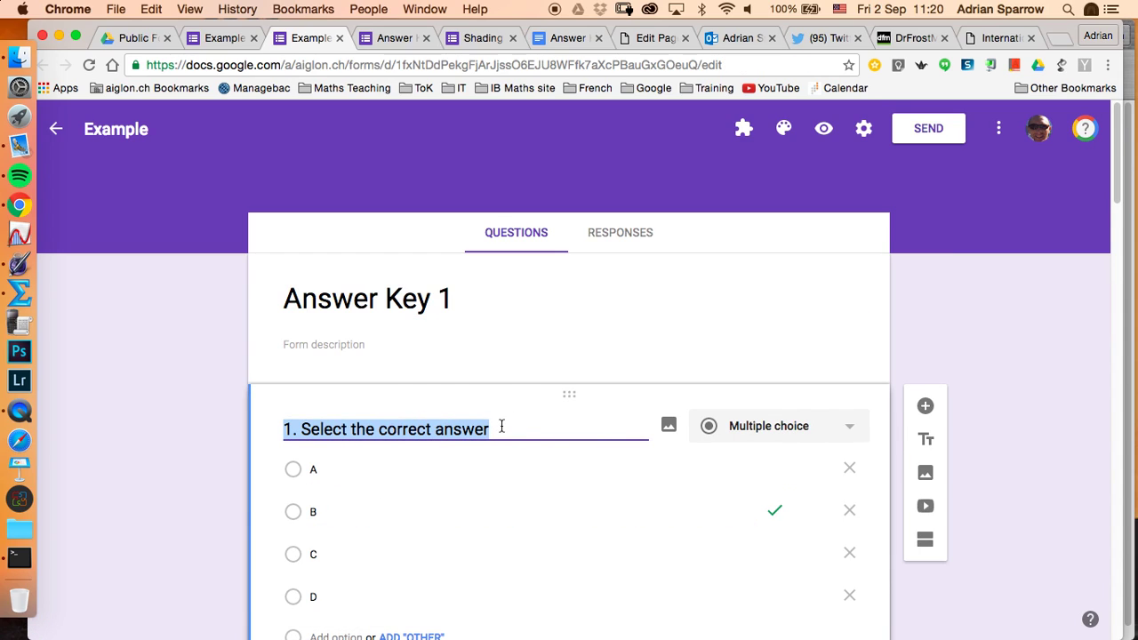
drag(498, 427, 301, 427)
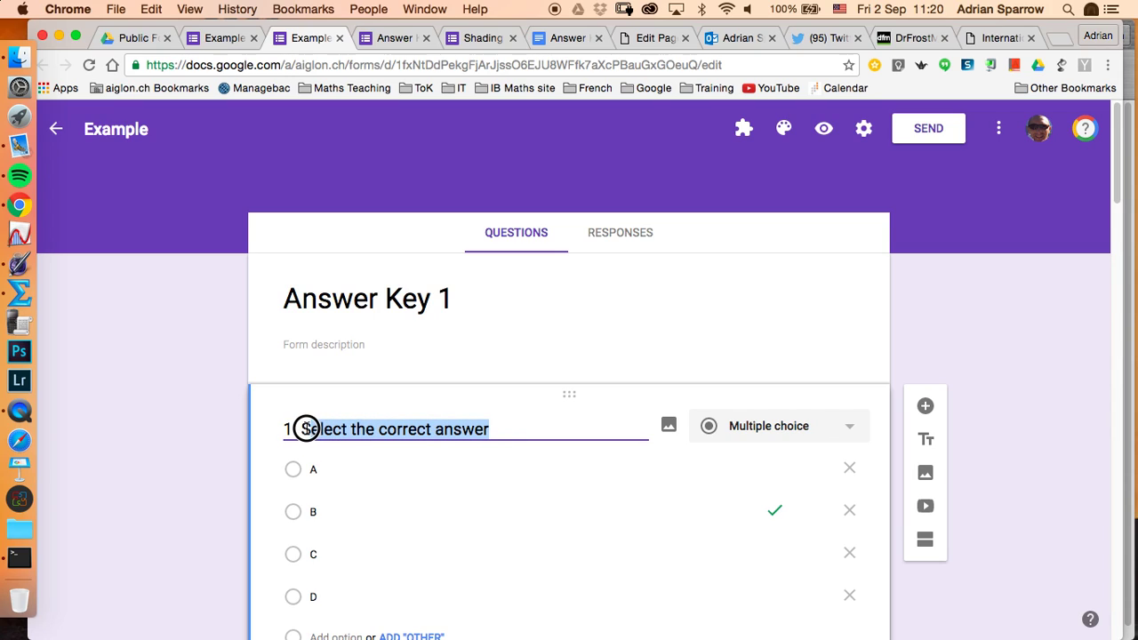
text(Why 1+1)
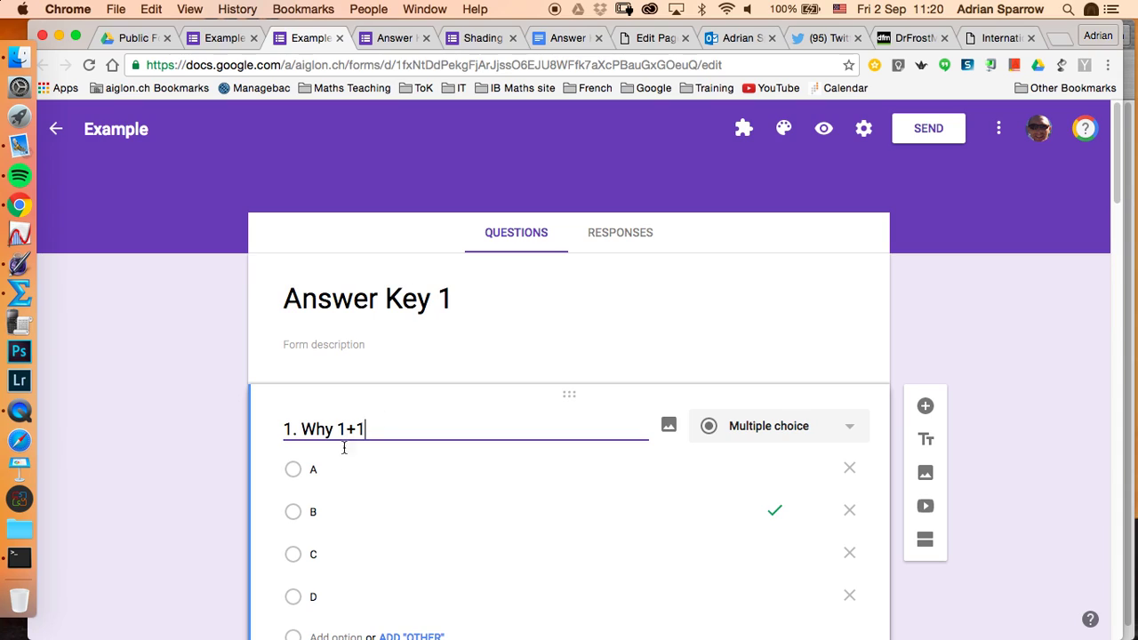
text(a)
key(BackSpace)
key(BackSpace)
text(at is)
click(406, 434)
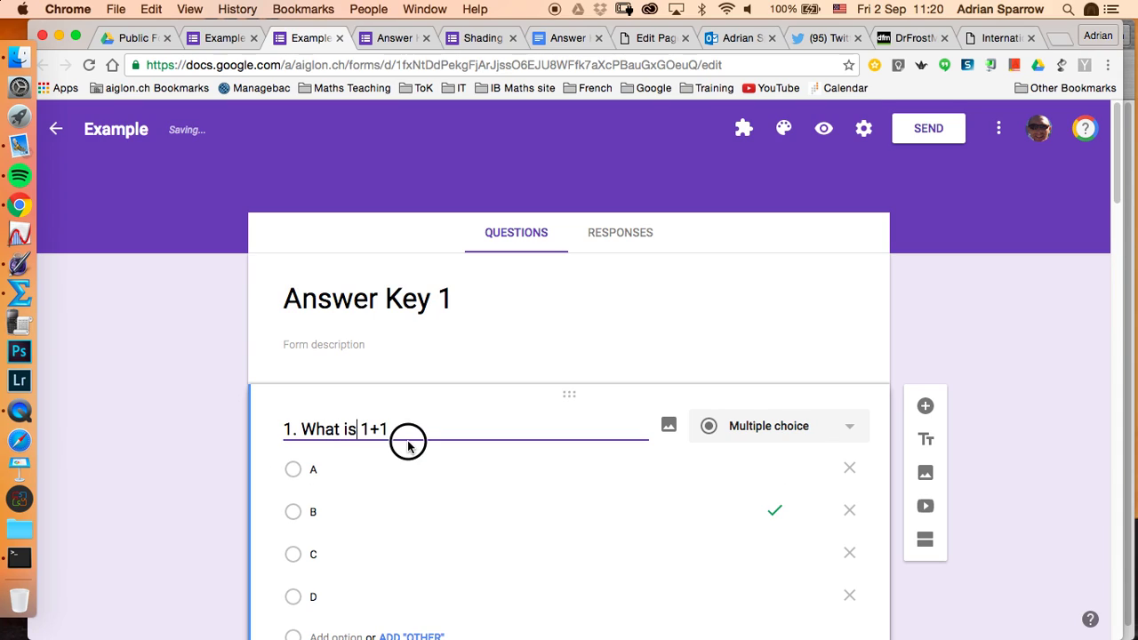
triple_click(406, 432)
key(Right)
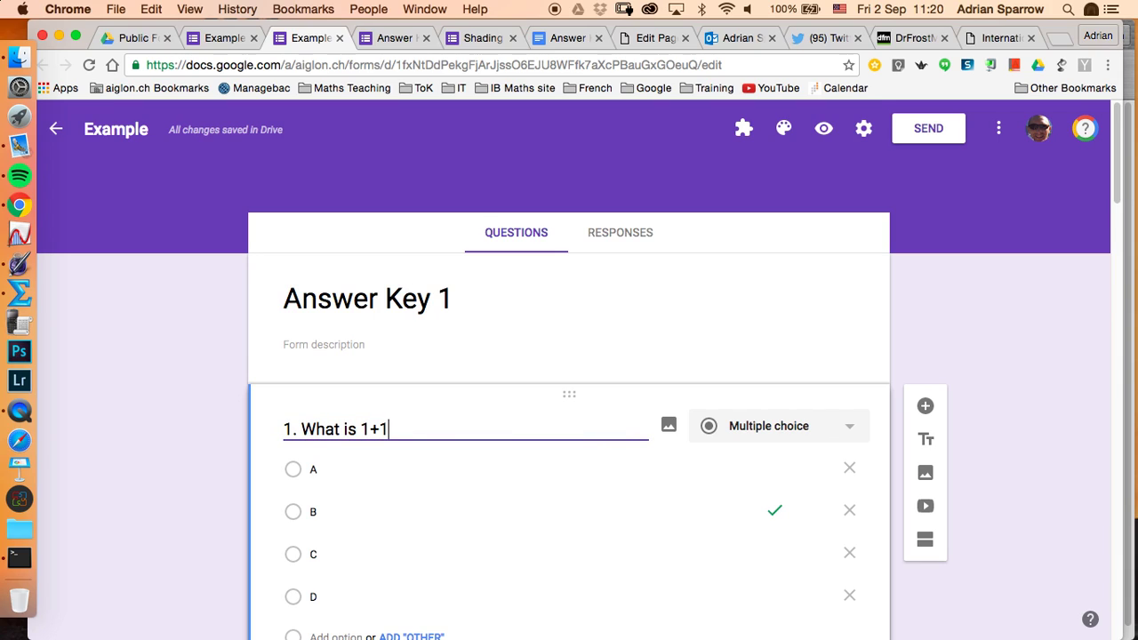
click(315, 469)
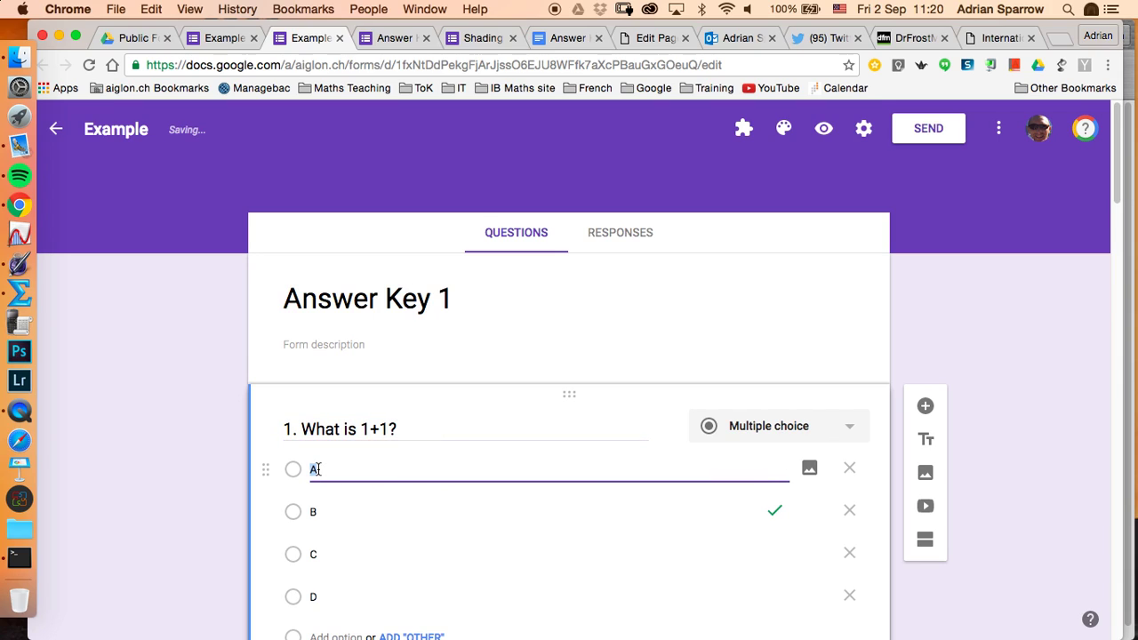
text(2)
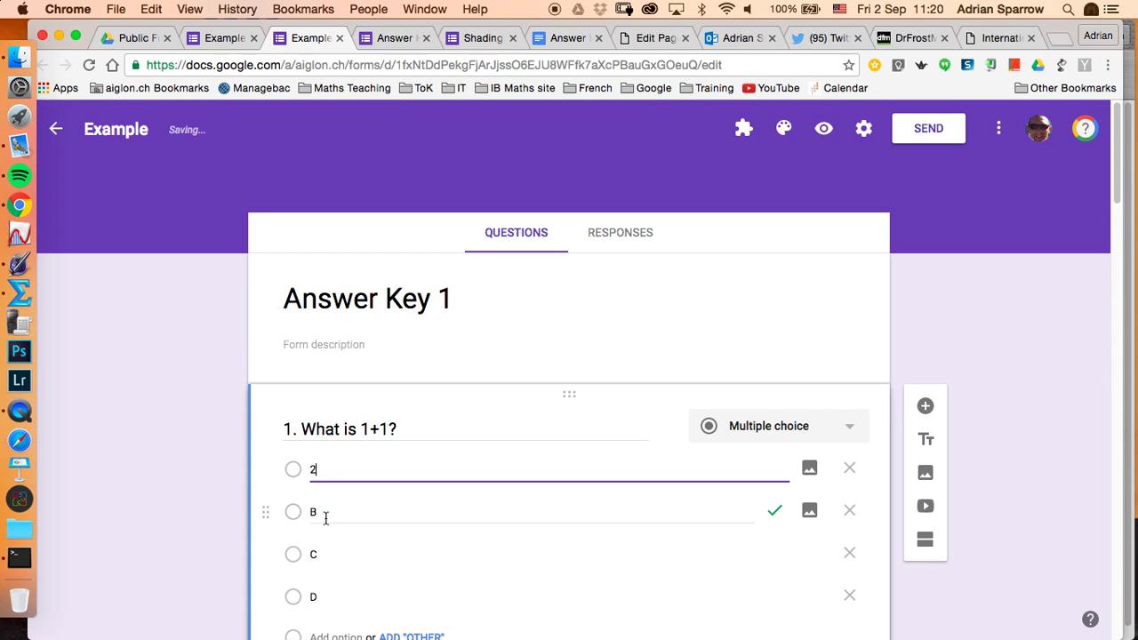
click(320, 512)
Check Answer Key 1 in the Answer Keys document, return to the Example form and set question 1's options to 3, 2, 4 and 5.
click(566, 39)
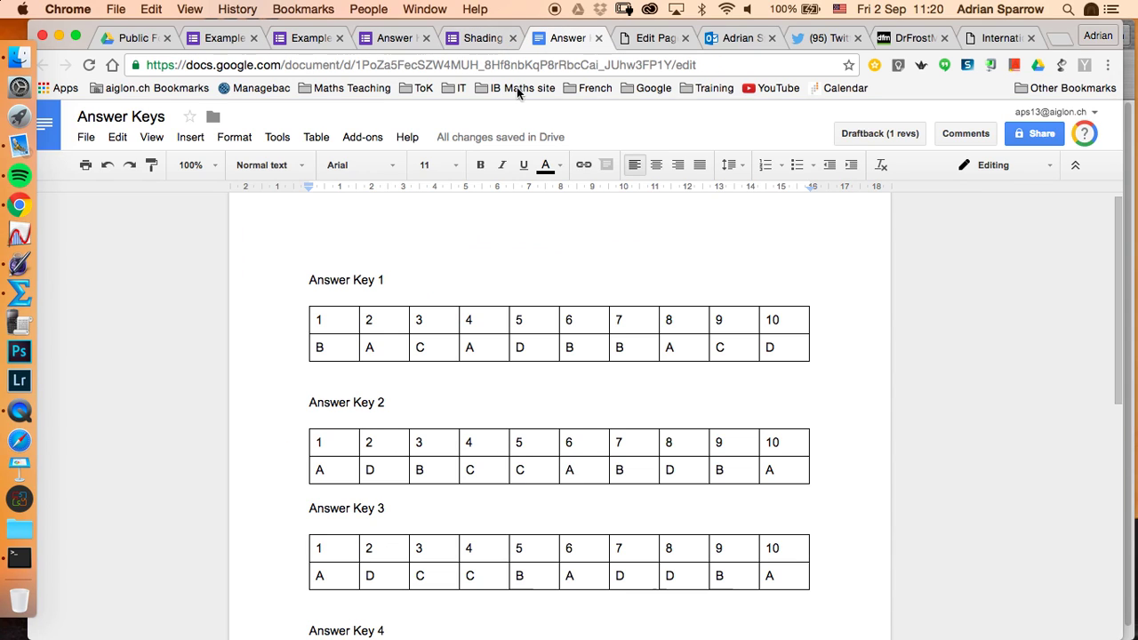
click(224, 39)
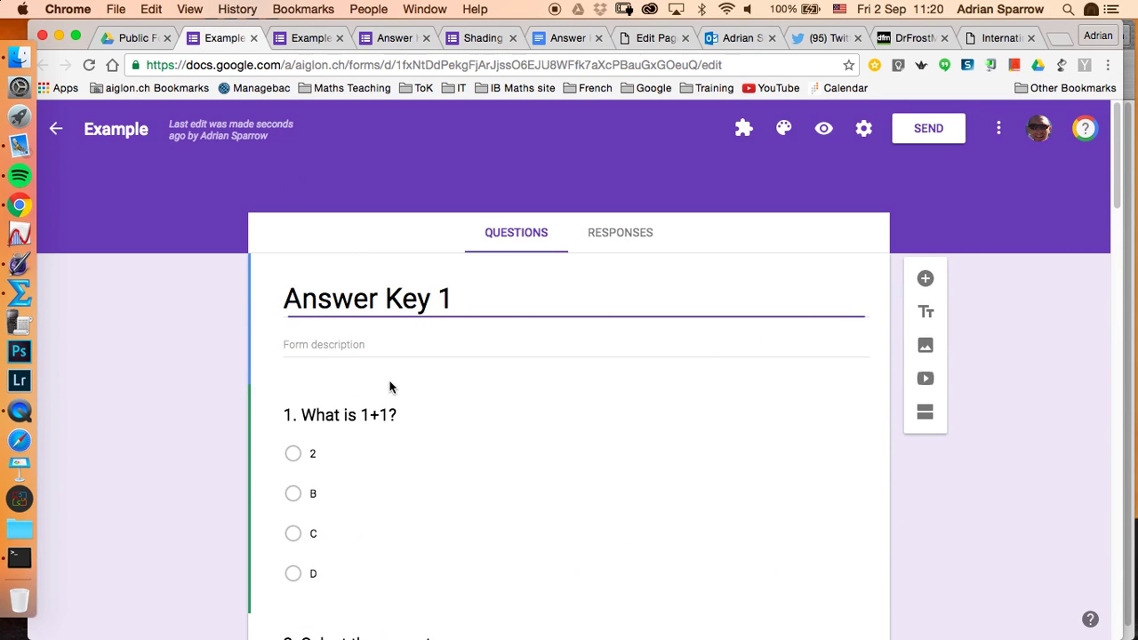
click(320, 464)
text(3)
click(322, 514)
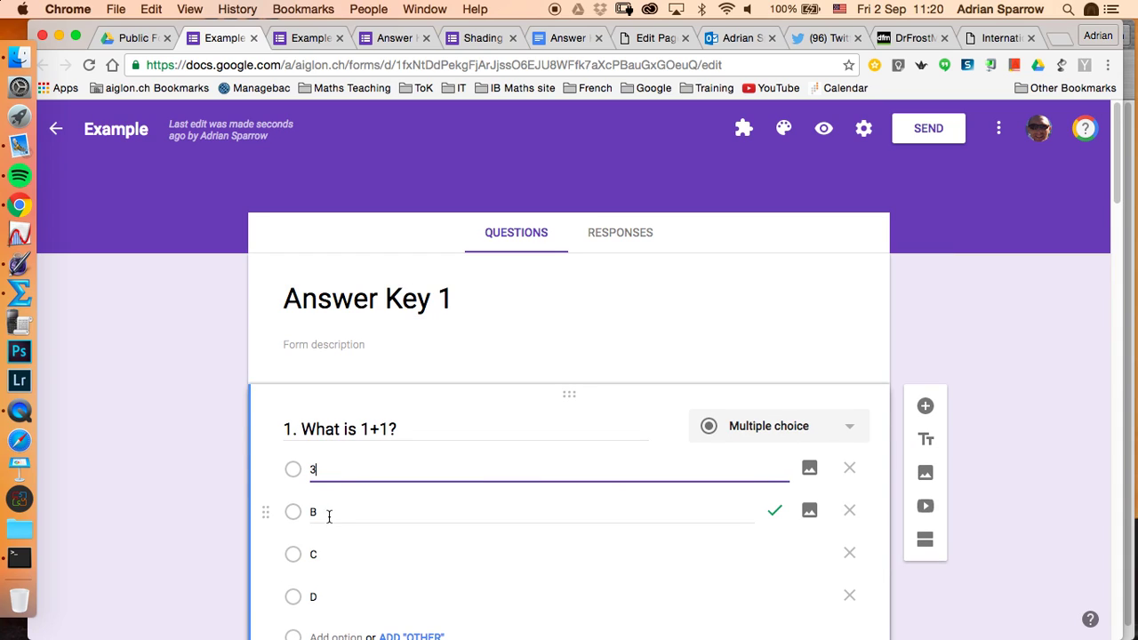
text(2)
click(324, 557)
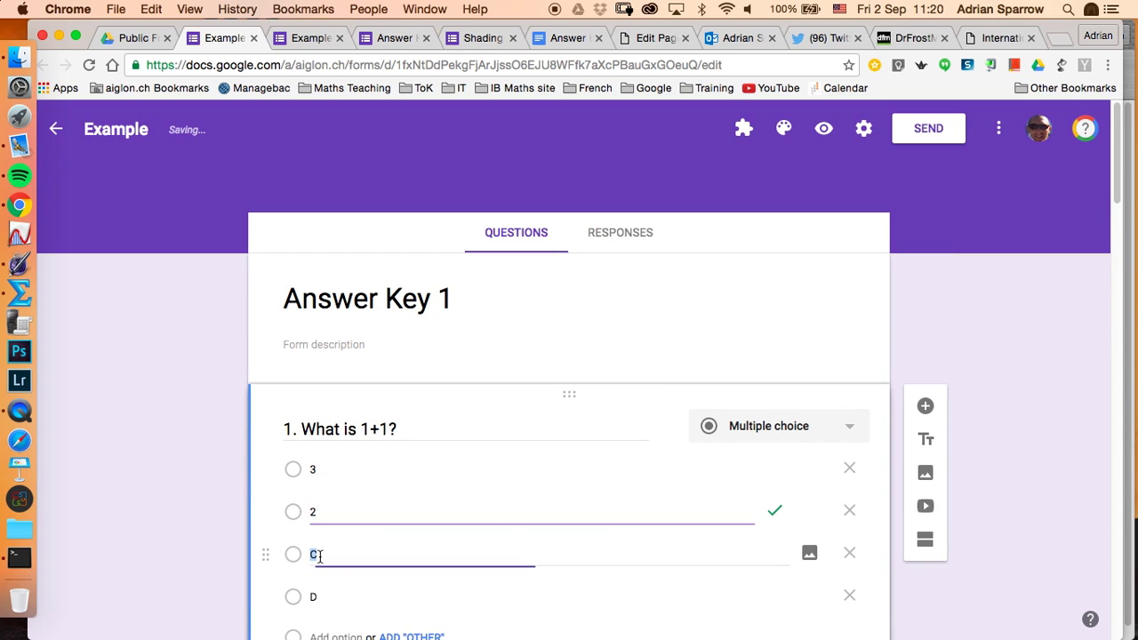
text(4)
click(324, 594)
text(5)
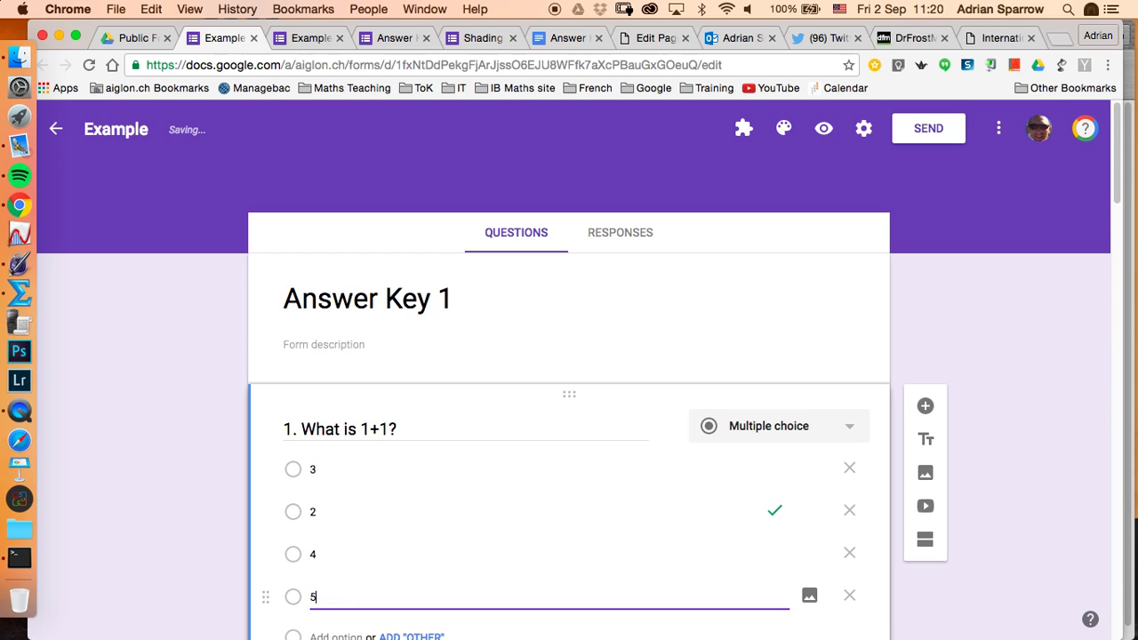
Open question 1's answer key to view the marked correct answer and its points.
scroll(569, 445, down, 3)
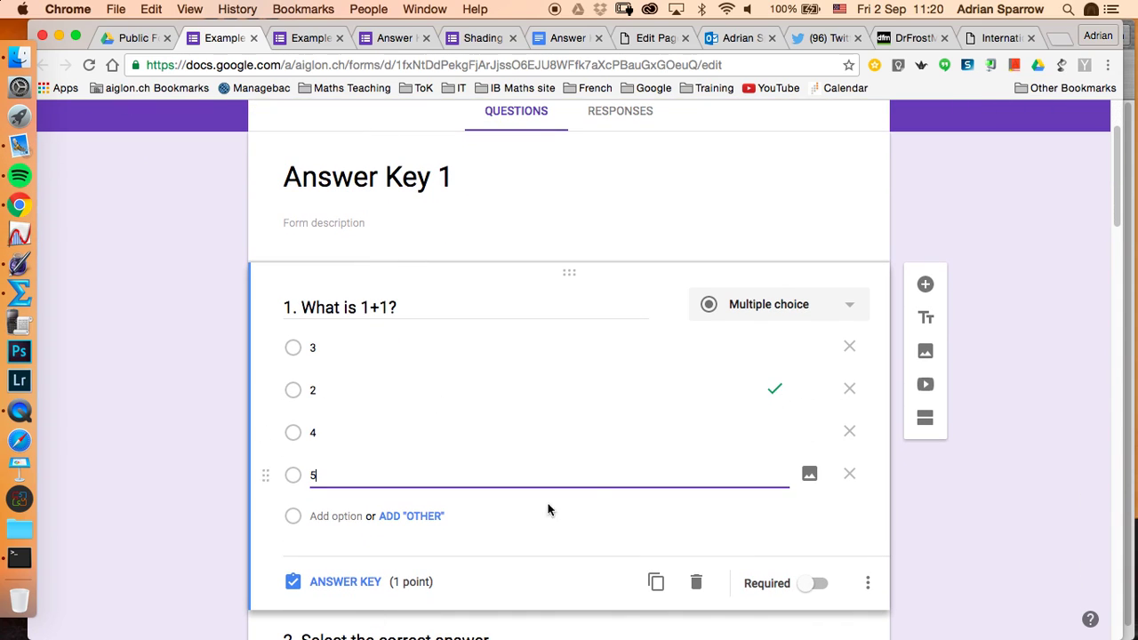
click(354, 583)
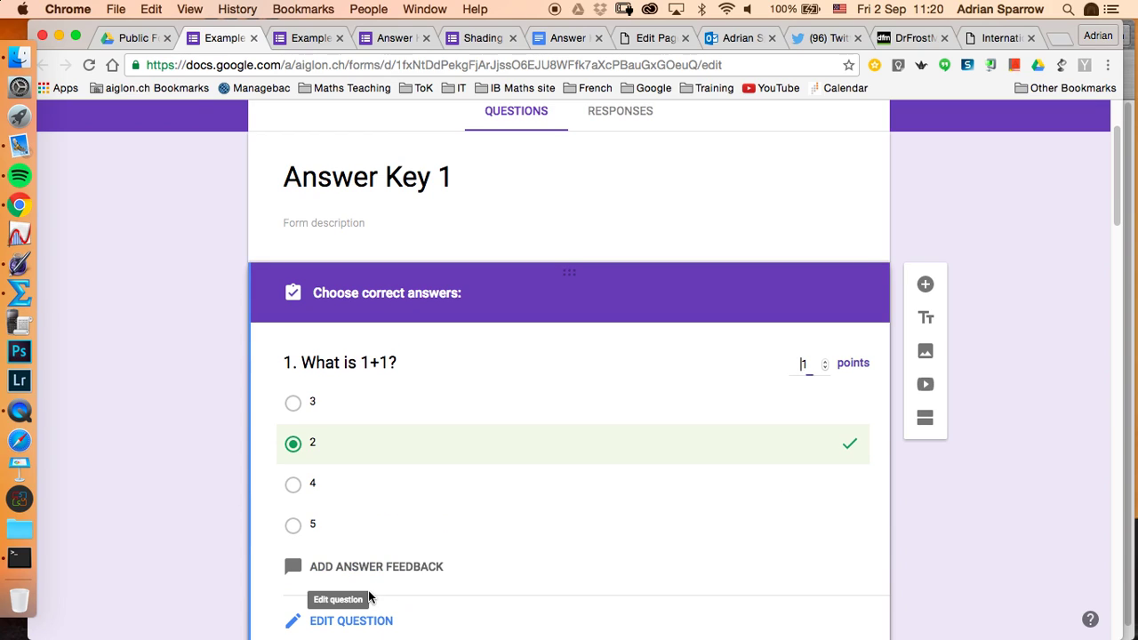